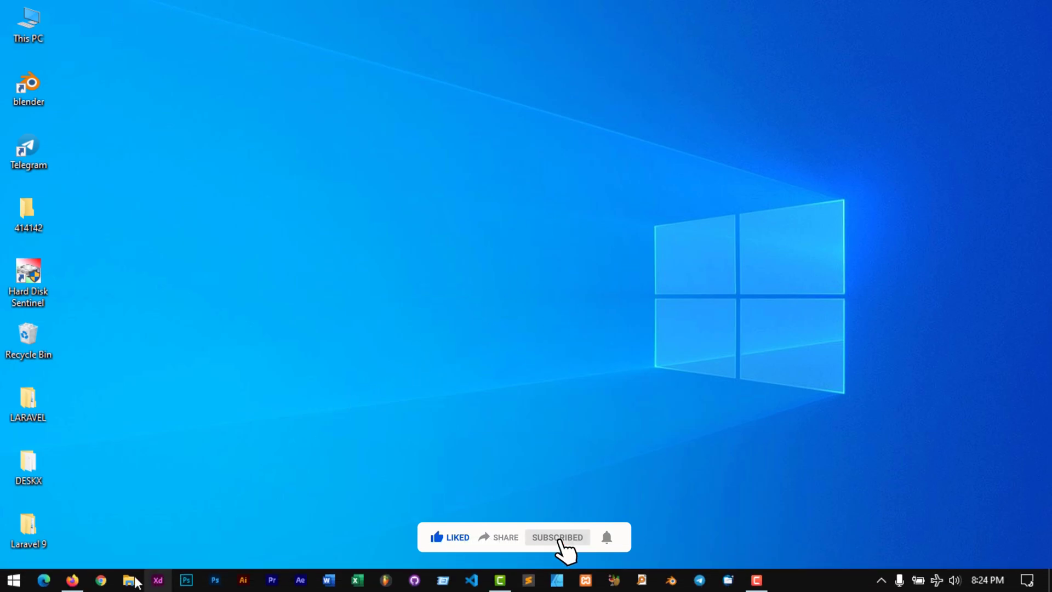
Step: Launch Firefox and search Google for 'laravel 9 install'
left_click(73, 581)
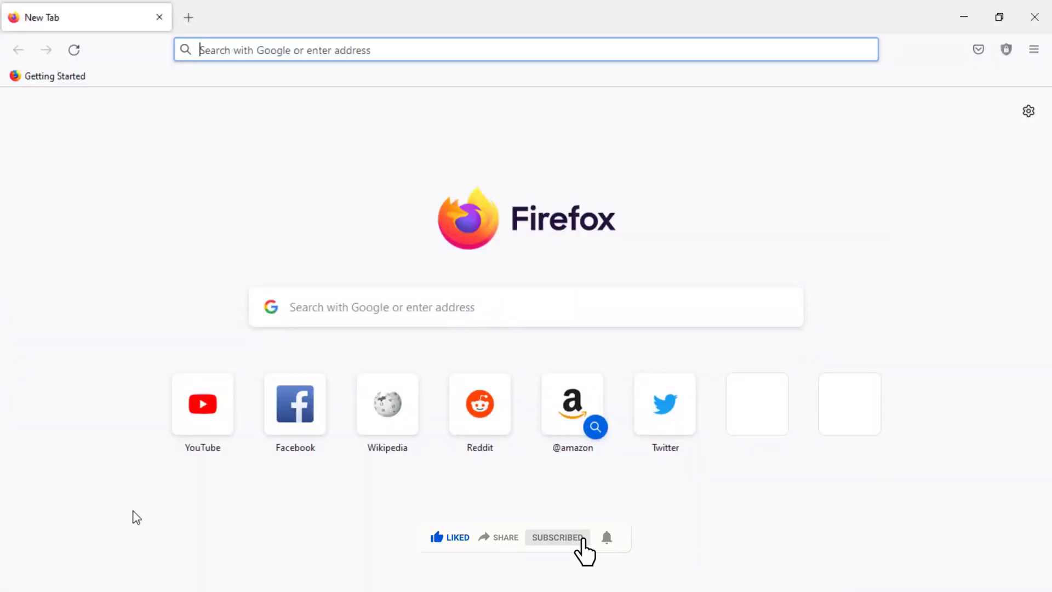
left_click(400, 309)
type("laravel 9")
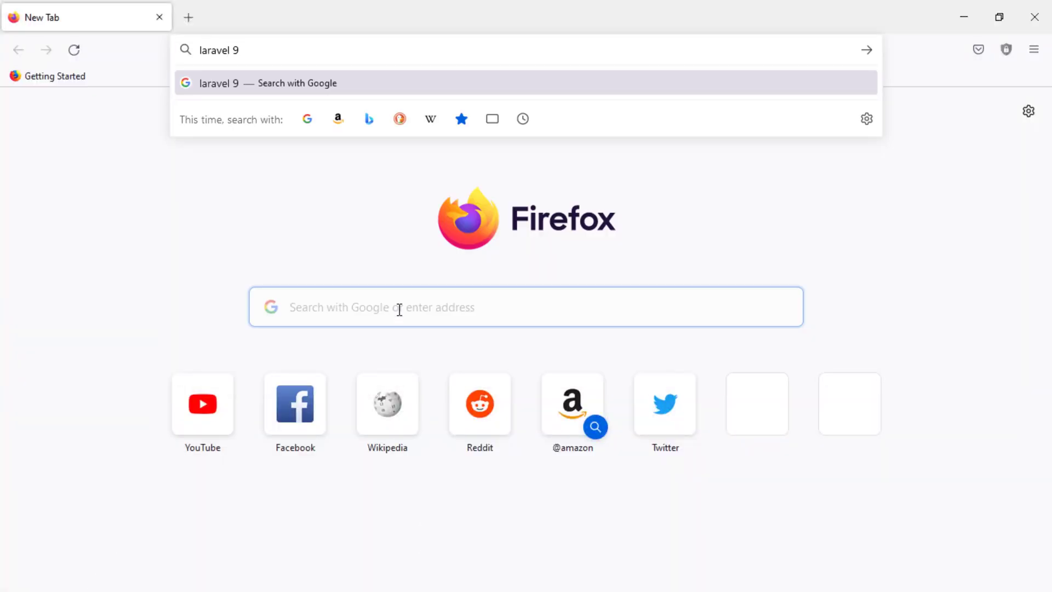
type(" install")
key("Return")
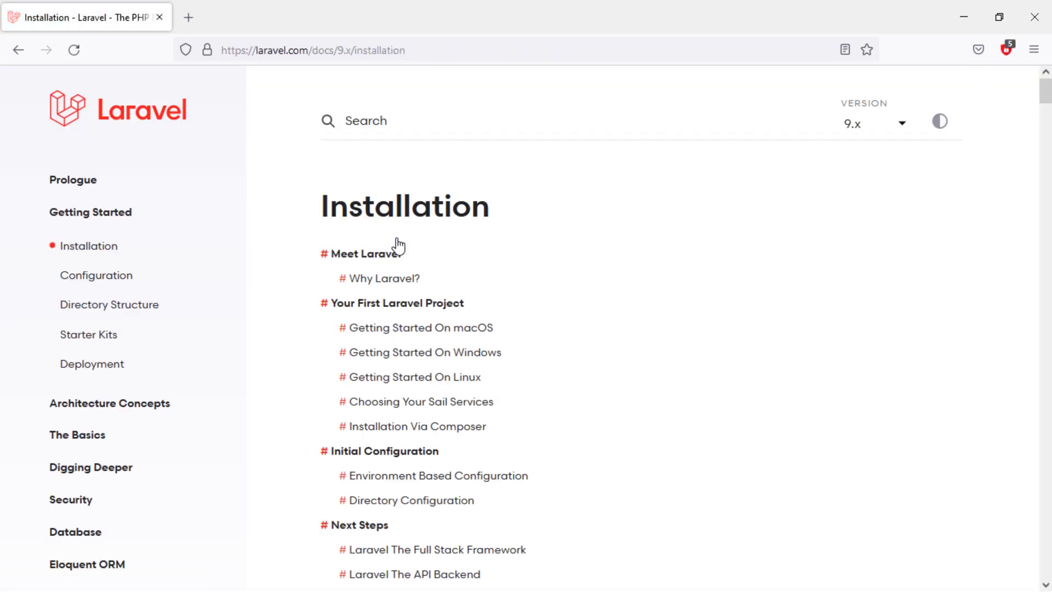
scroll(844, 433, "down", 1)
scroll(844, 433, "down", 3)
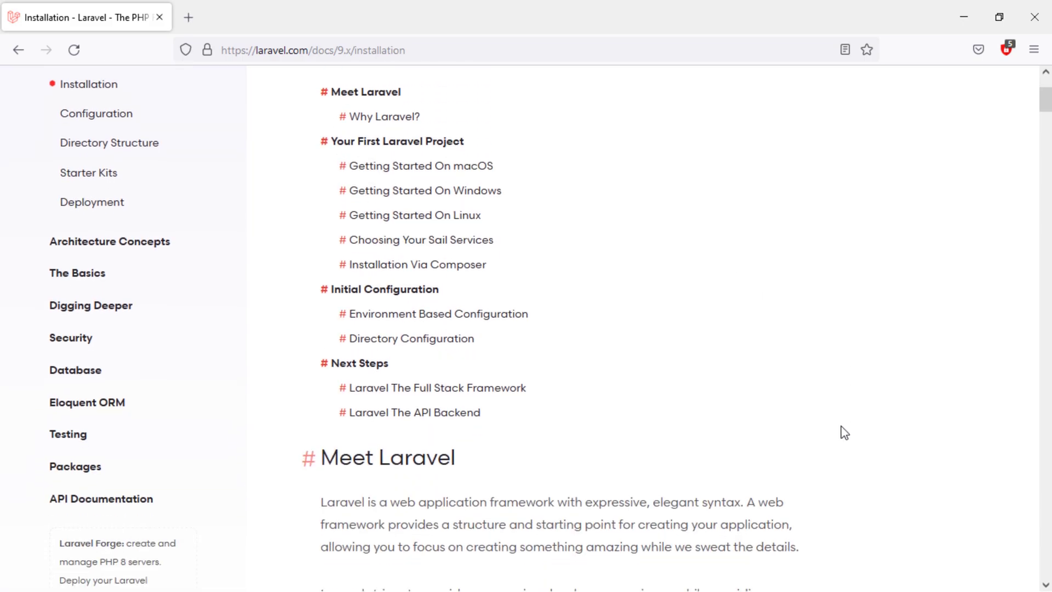
scroll(845, 433, "down", 2)
scroll(845, 432, "down", 1)
scroll(844, 433, "down", 3)
scroll(844, 433, "down", 3)
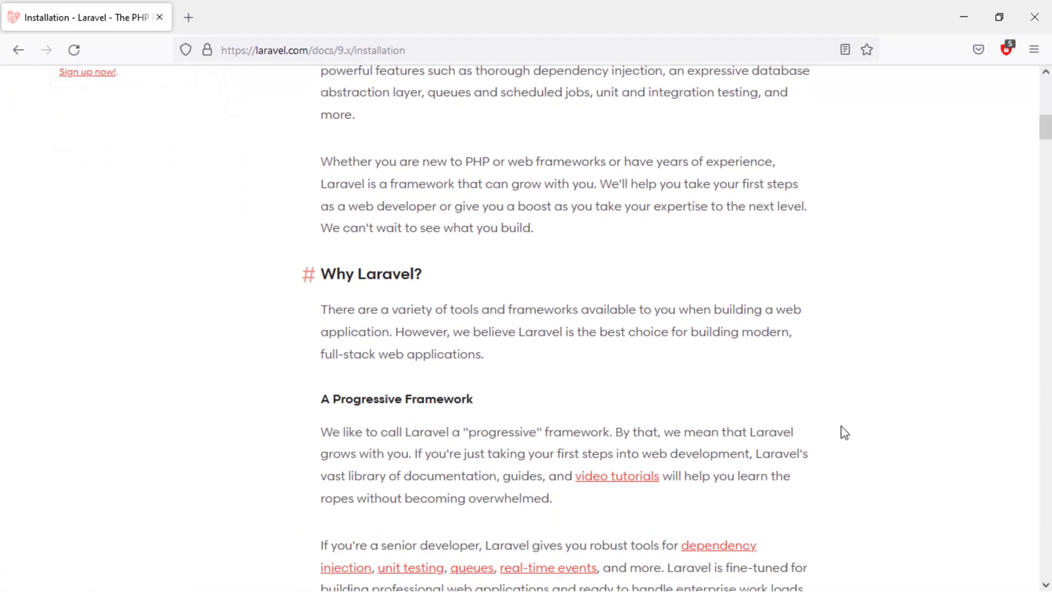
scroll(844, 432, "down", 1)
scroll(845, 432, "down", 3)
scroll(844, 433, "down", 2)
scroll(844, 432, "down", 4)
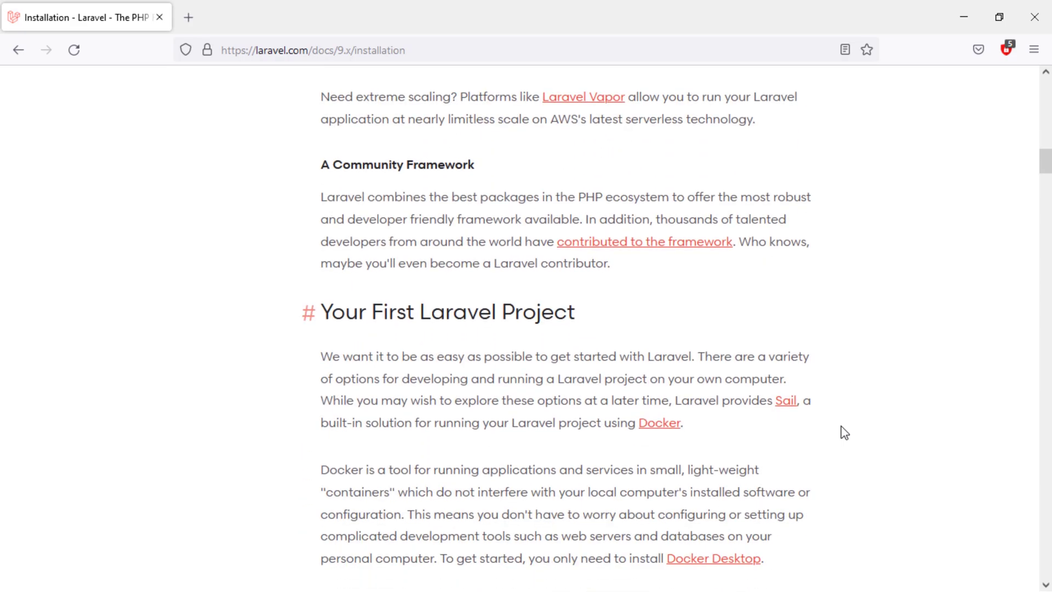
scroll(844, 432, "down", 1)
scroll(844, 432, "down", 3)
scroll(844, 433, "down", 2)
scroll(844, 433, "down", 4)
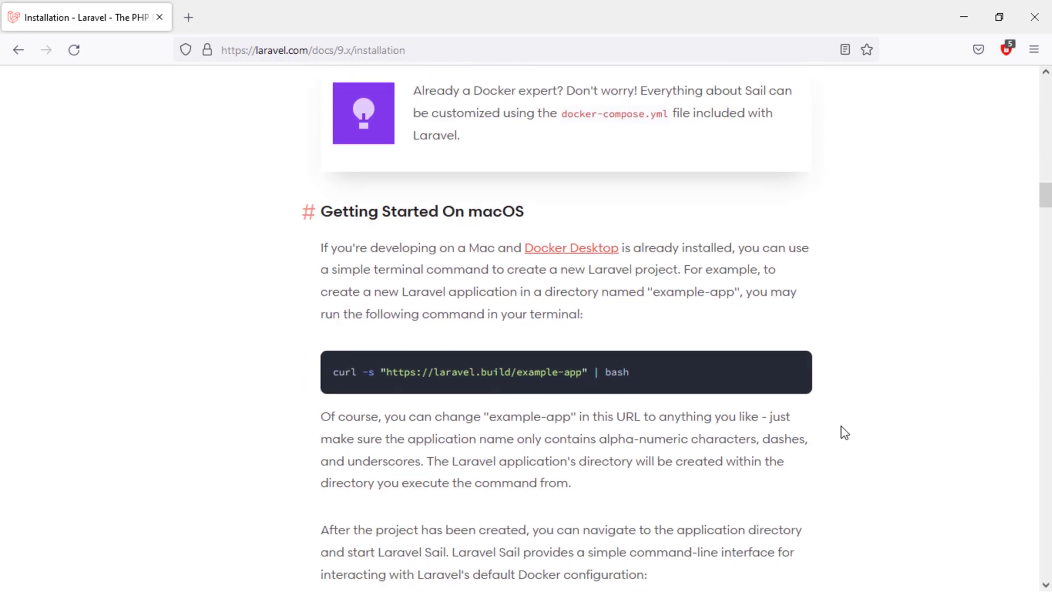
scroll(845, 432, "down", 1)
scroll(845, 433, "down", 1)
scroll(844, 433, "down", 3)
scroll(843, 433, "down", 4)
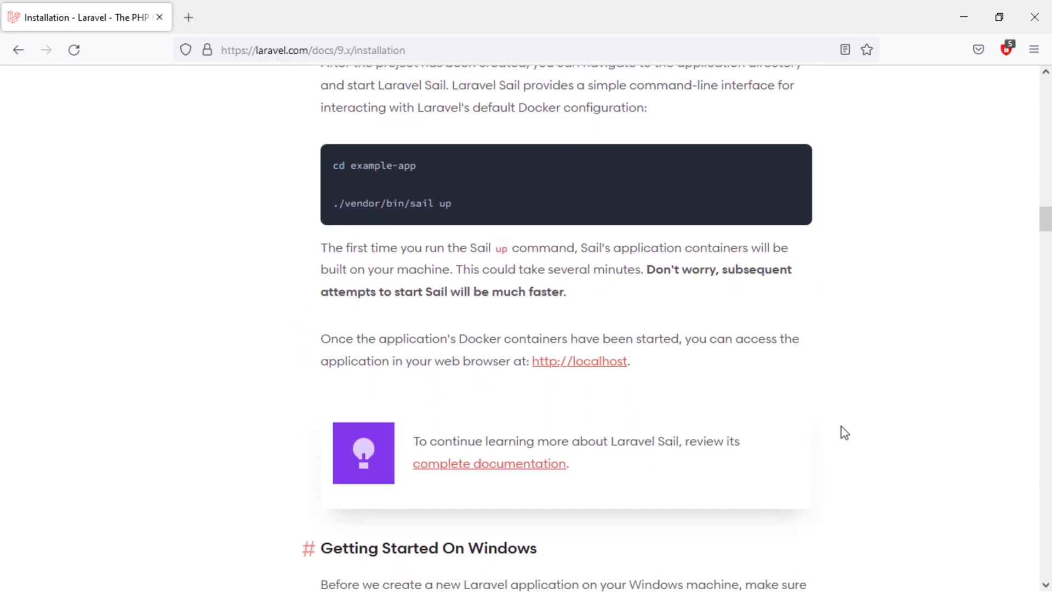
scroll(844, 432, "down", 2)
scroll(845, 433, "down", 2)
scroll(845, 433, "down", 2)
scroll(545, 411, "down", 4)
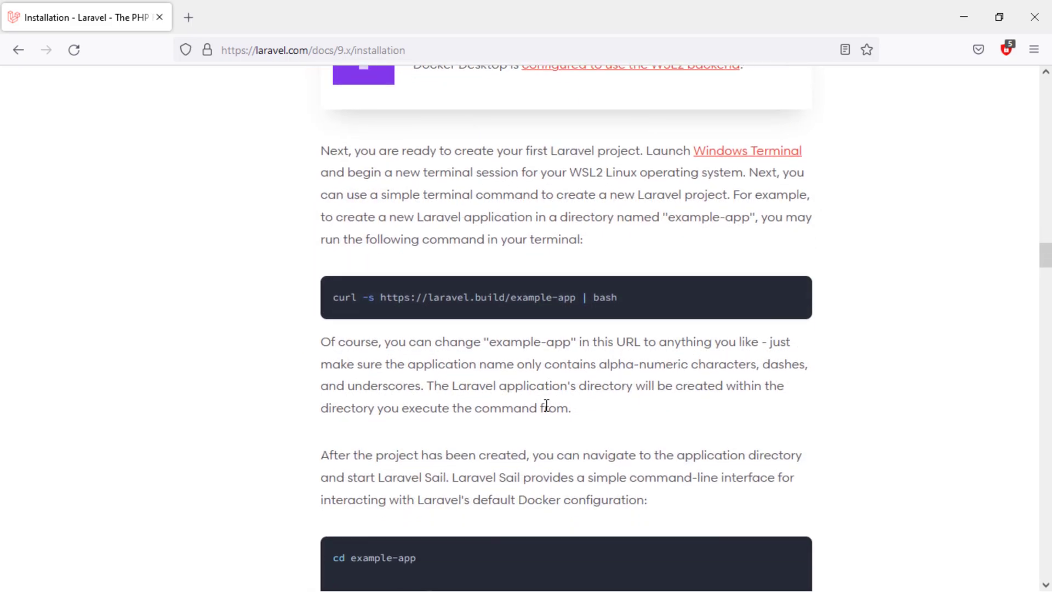
scroll(544, 411, "down", 1)
scroll(545, 411, "down", 2)
scroll(545, 411, "down", 3)
scroll(546, 405, "down", 4)
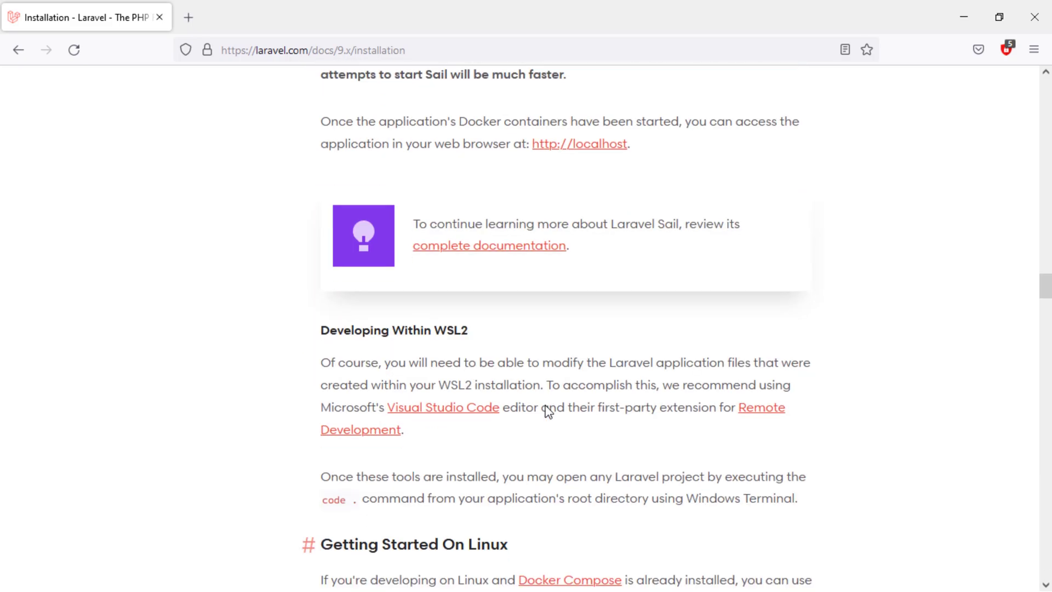
scroll(547, 405, "down", 2)
scroll(546, 405, "down", 3)
scroll(546, 405, "down", 2)
scroll(545, 412, "down", 4)
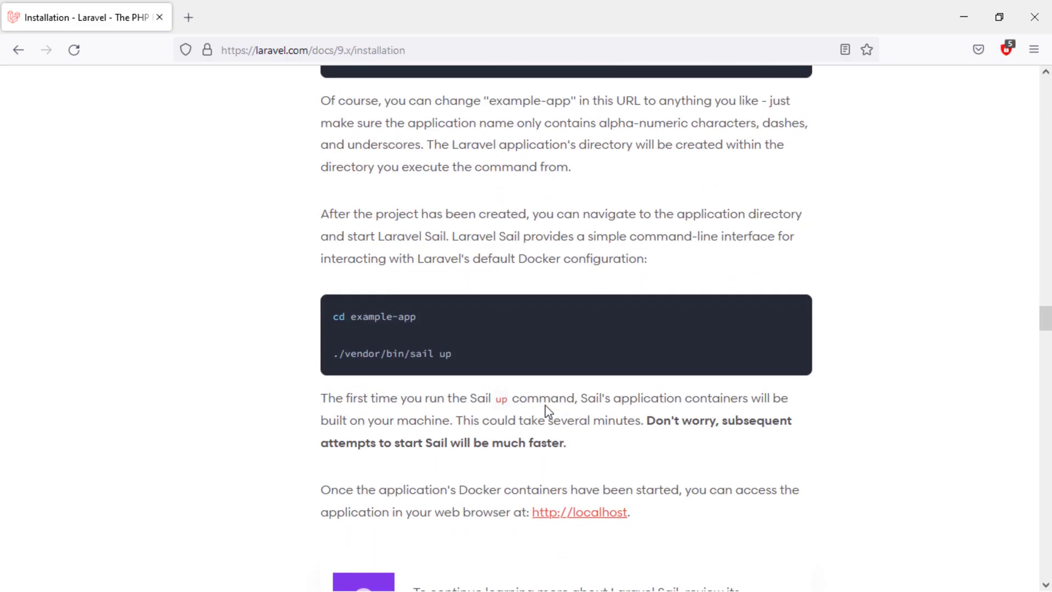
scroll(544, 411, "down", 1)
scroll(545, 411, "down", 3)
scroll(545, 411, "down", 3)
scroll(545, 409, "down", 1)
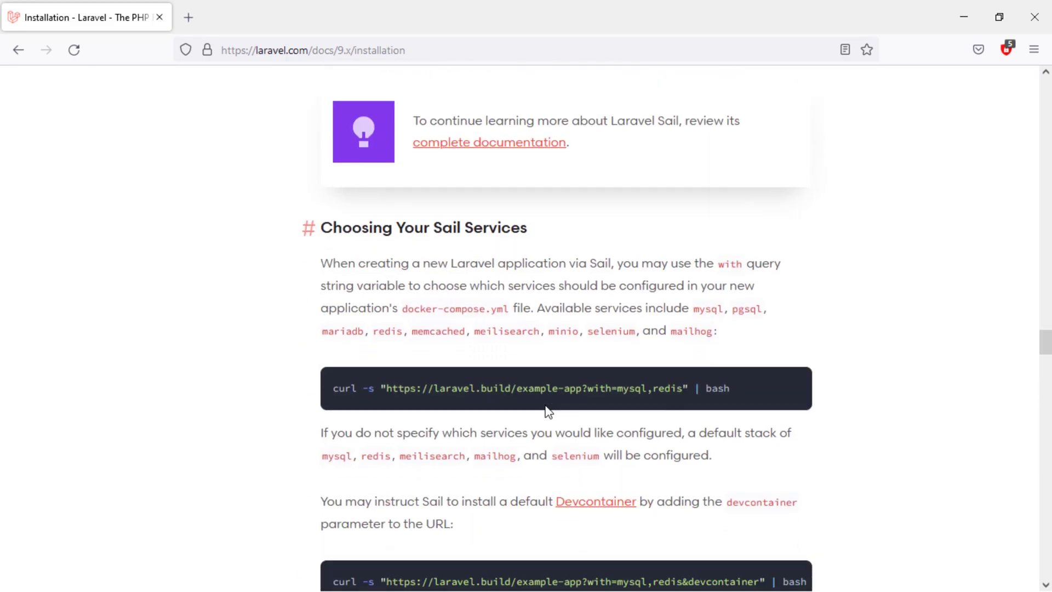
scroll(548, 411, "down", 2)
scroll(548, 410, "down", 3)
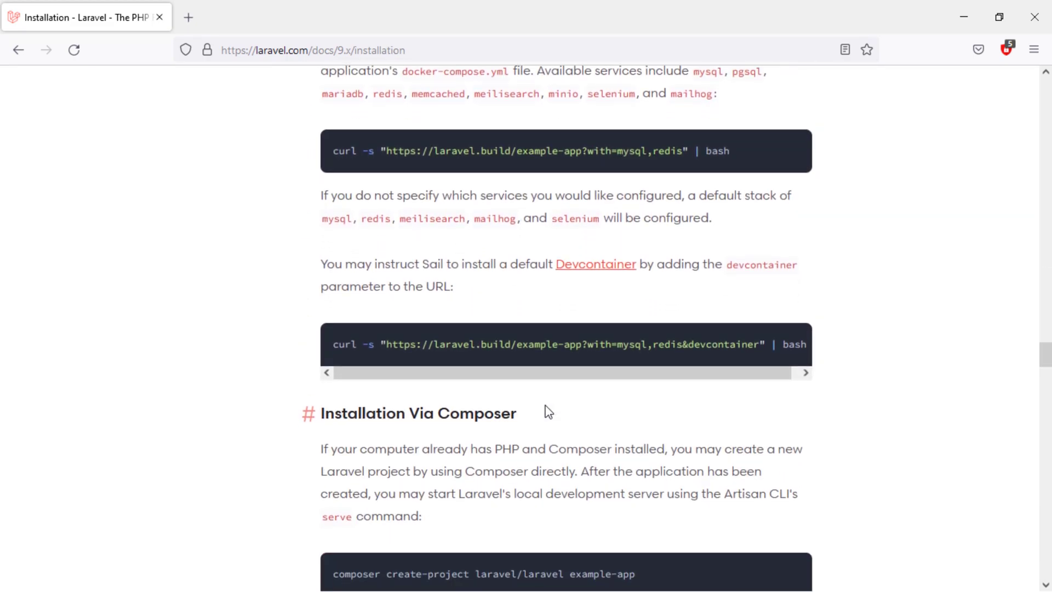
scroll(548, 409, "down", 3)
scroll(545, 404, "down", 2)
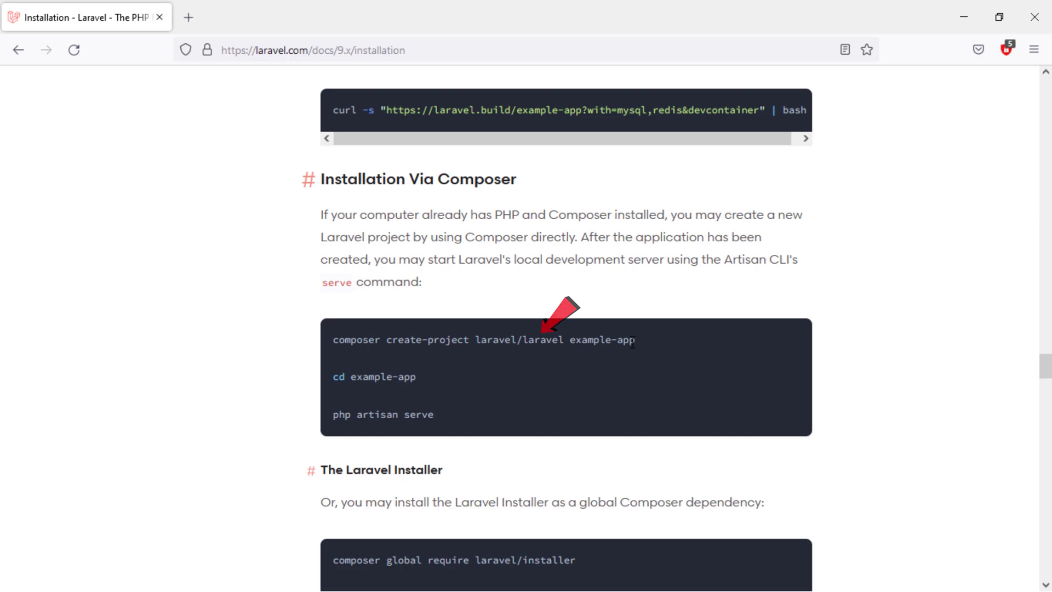
Step: Copy the 'composer create-project laravel/laravel example-app' command from the Laravel docs
left_click_drag(637, 341, 327, 347)
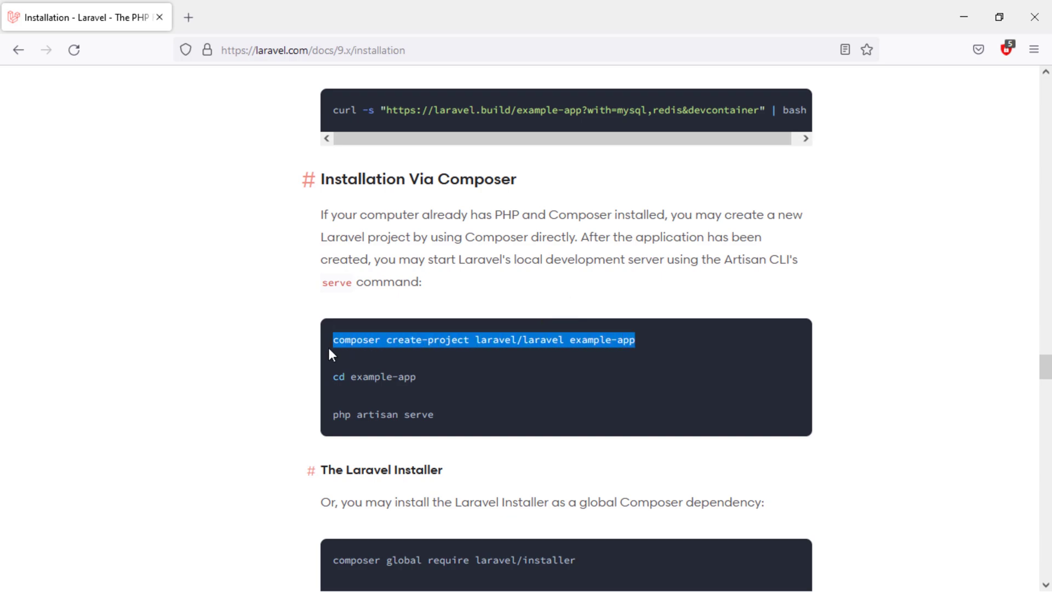
right_click(394, 348)
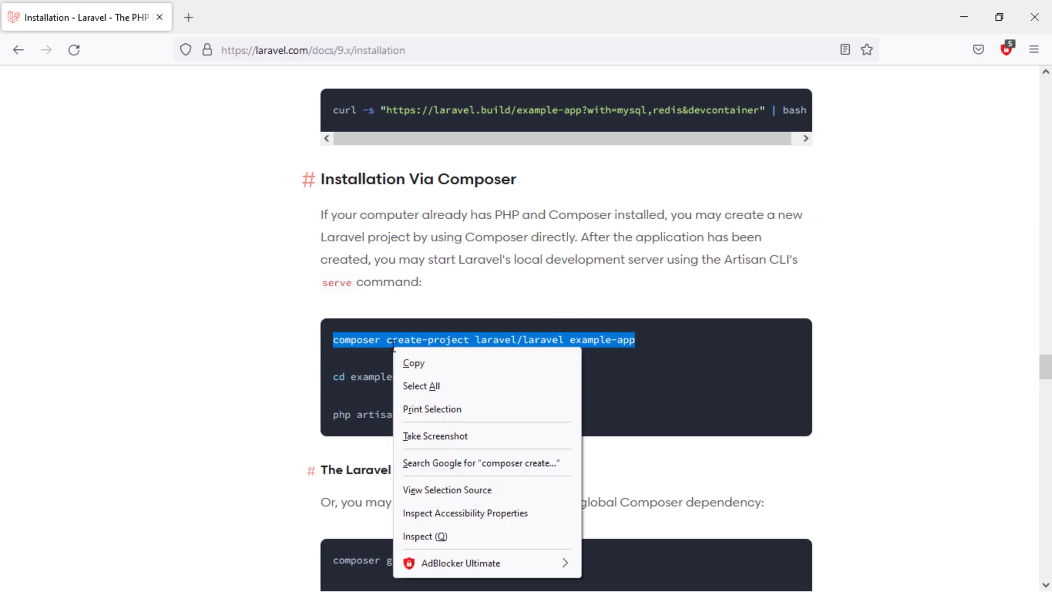
left_click(435, 370)
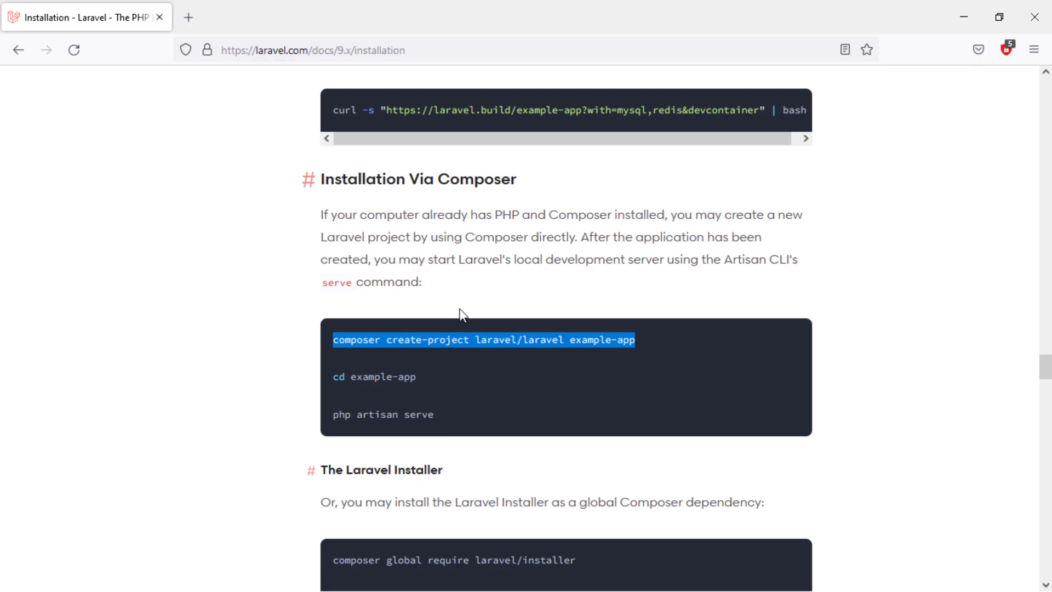
Step: Minimize Firefox so the Windows desktop shows
left_click(461, 351)
left_click(963, 16)
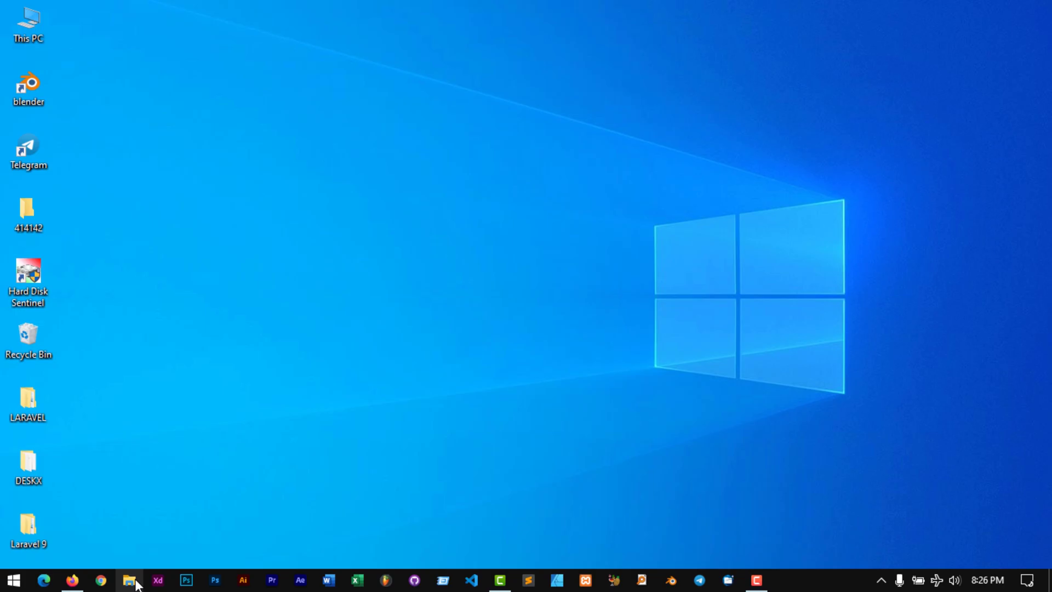
Step: Navigate File Explorer to C:\xampp\htdocs and bring up the folder's context menu
left_click(131, 582)
left_click(69, 287)
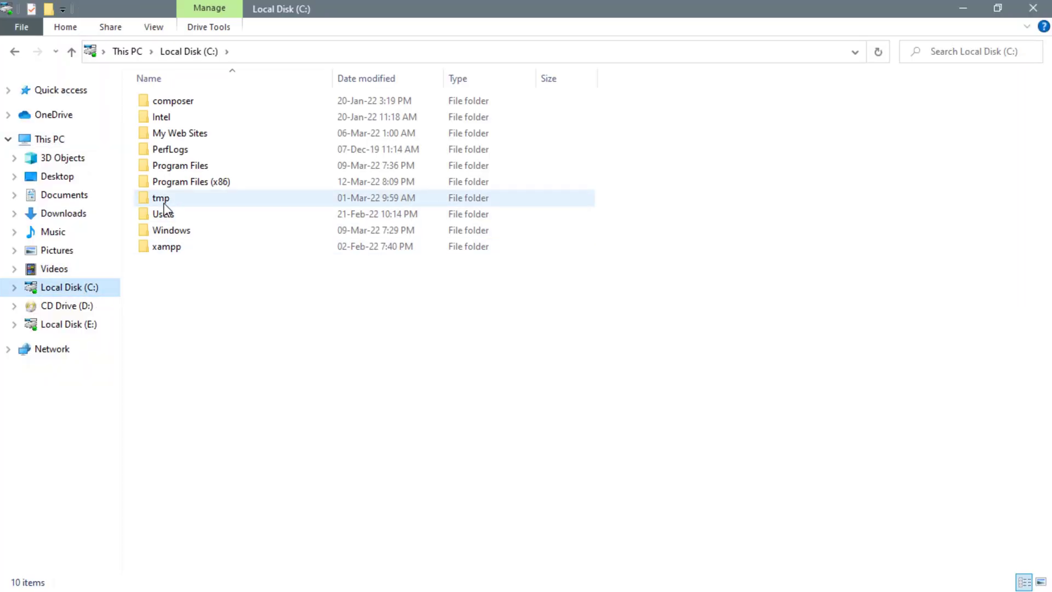
double_click(167, 246)
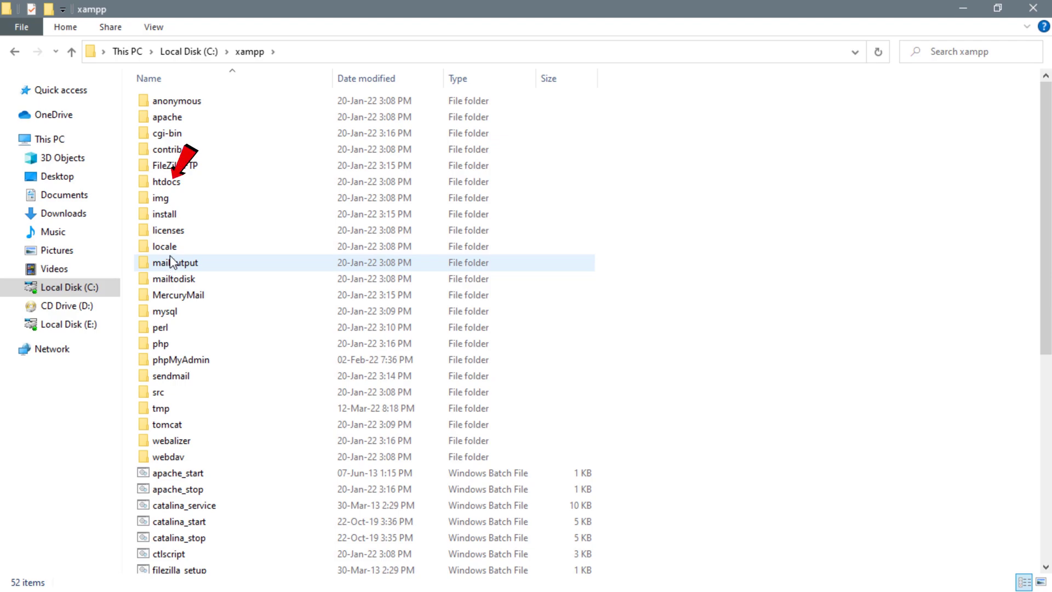
double_click(166, 182)
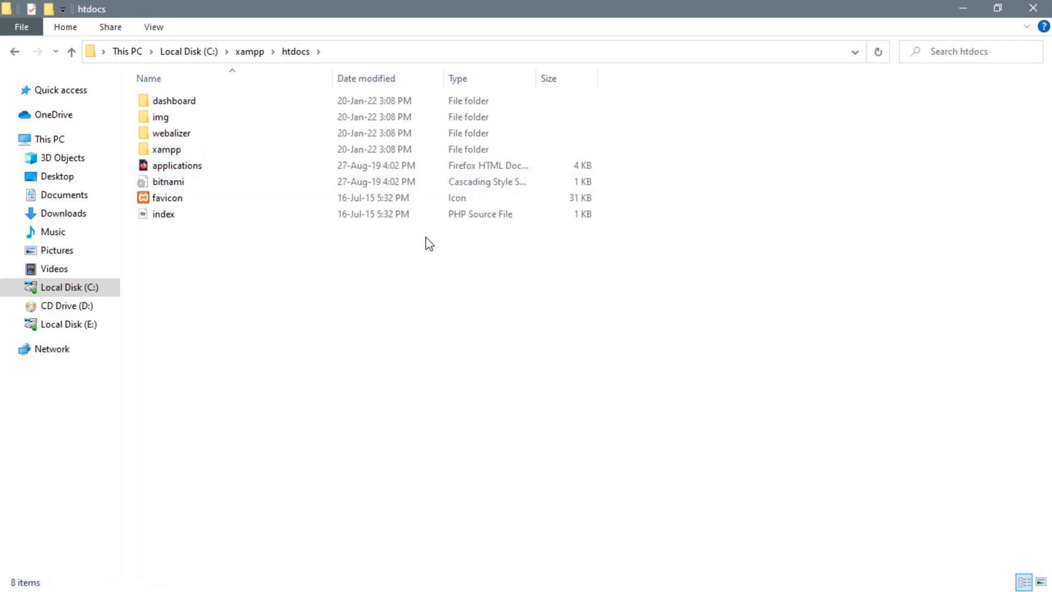
right_click(244, 376)
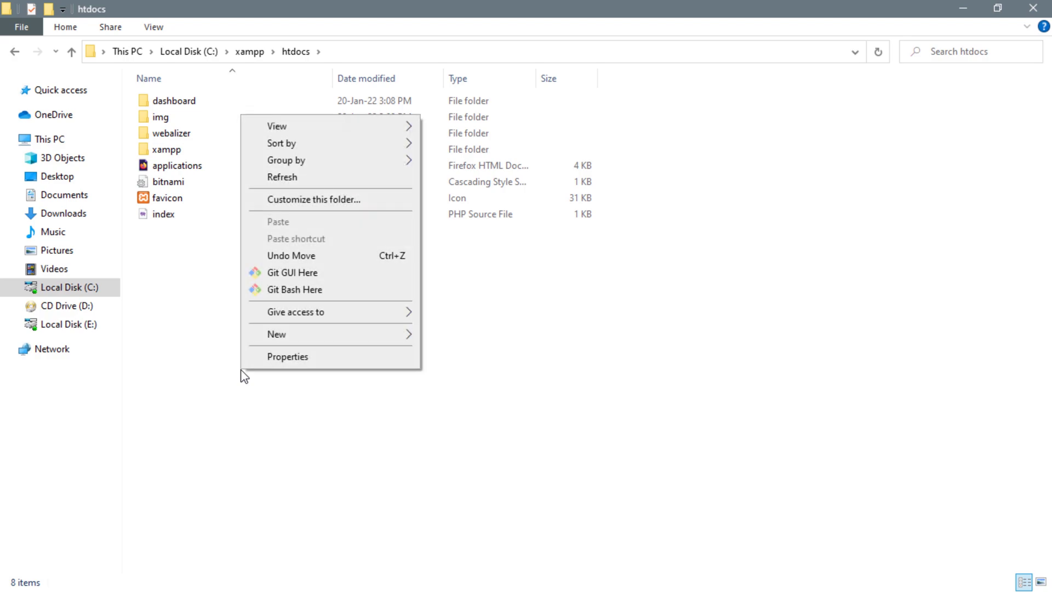
Step: Start Git Bash in htdocs with the pasted composer create-project command, replacing example-app with larablog
left_click(299, 290)
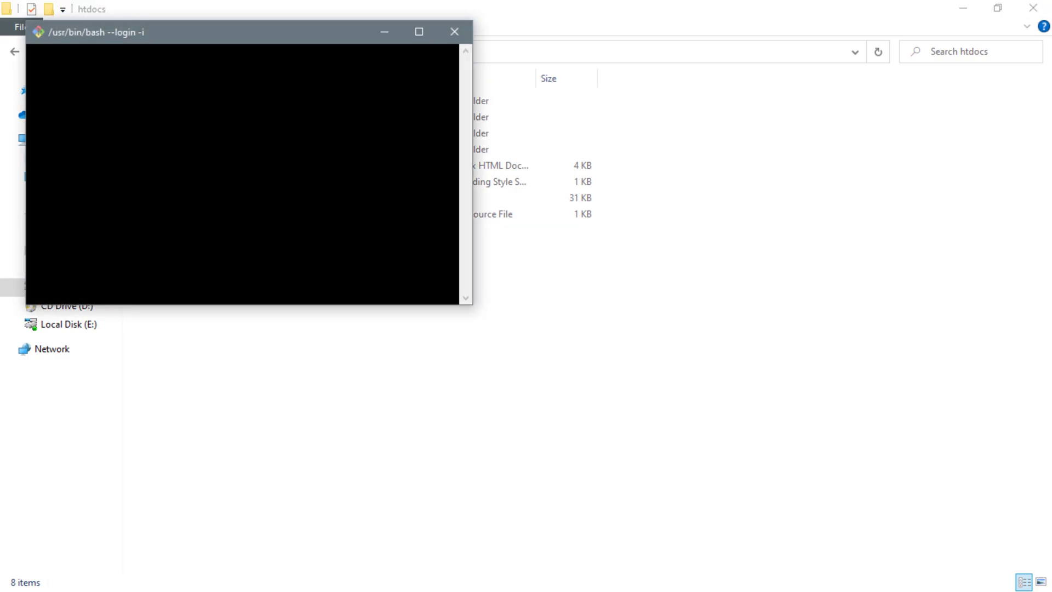
right_click(70, 74)
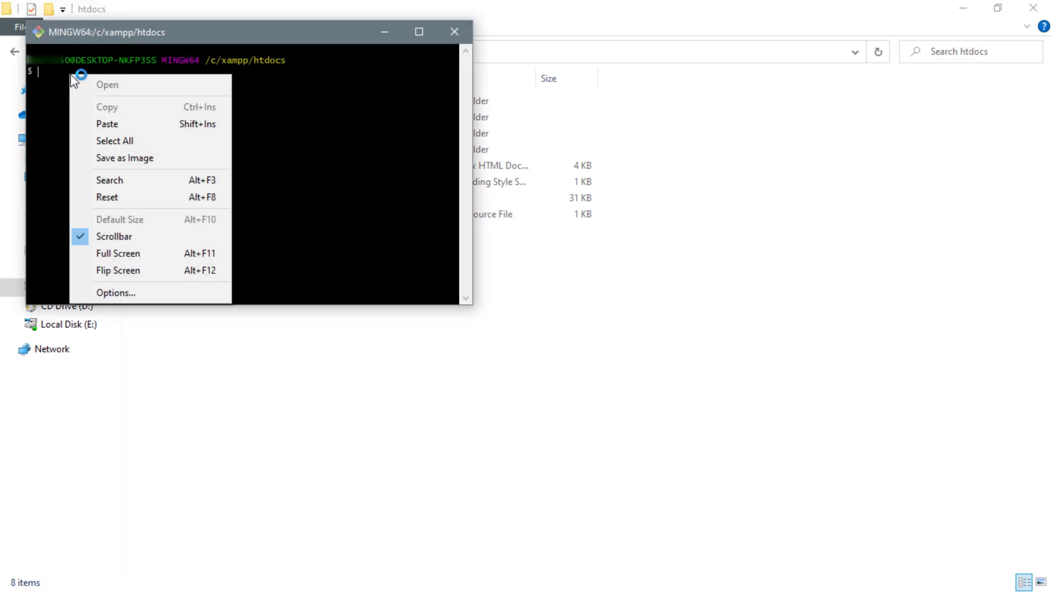
left_click(110, 123)
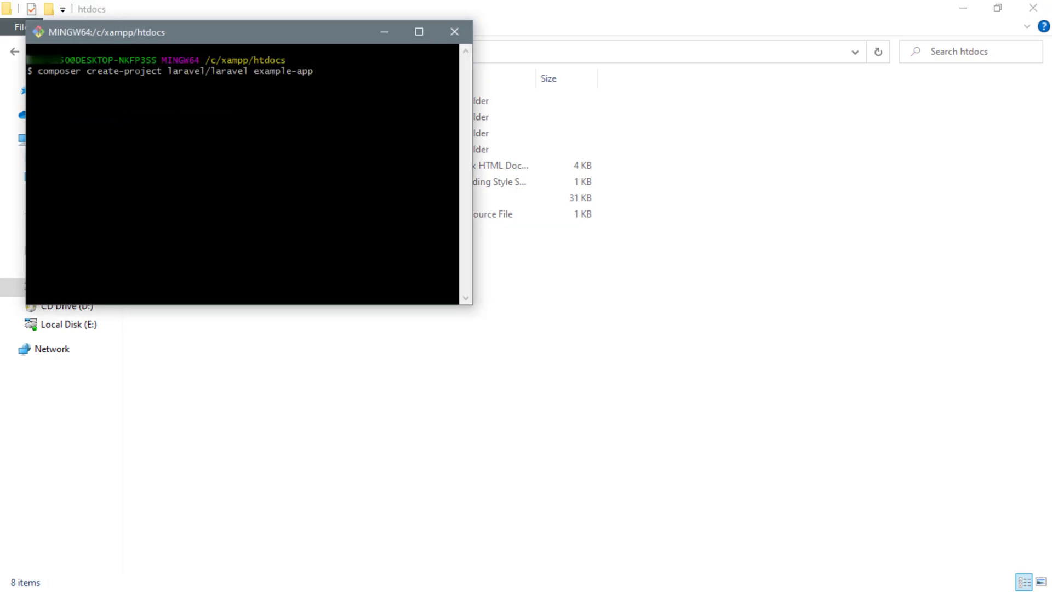
key("BackSpace")
key("BackSpace")
key("BackSpace")
type("larablog")
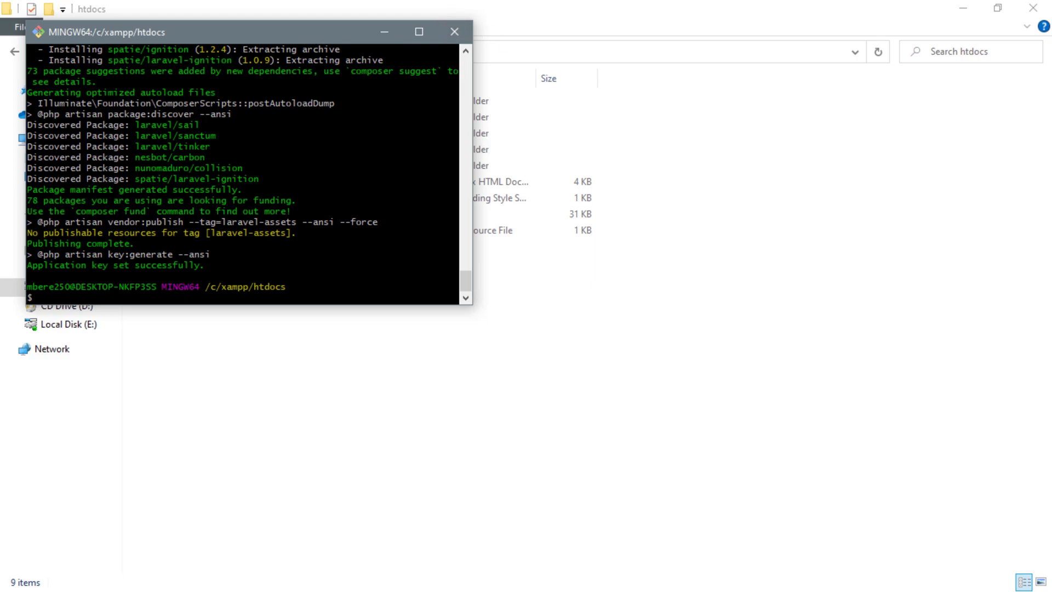
Step: Review the 'Application key set successfully' output and move the terminal aside to reveal htdocs
left_click_drag(209, 254, 119, 146)
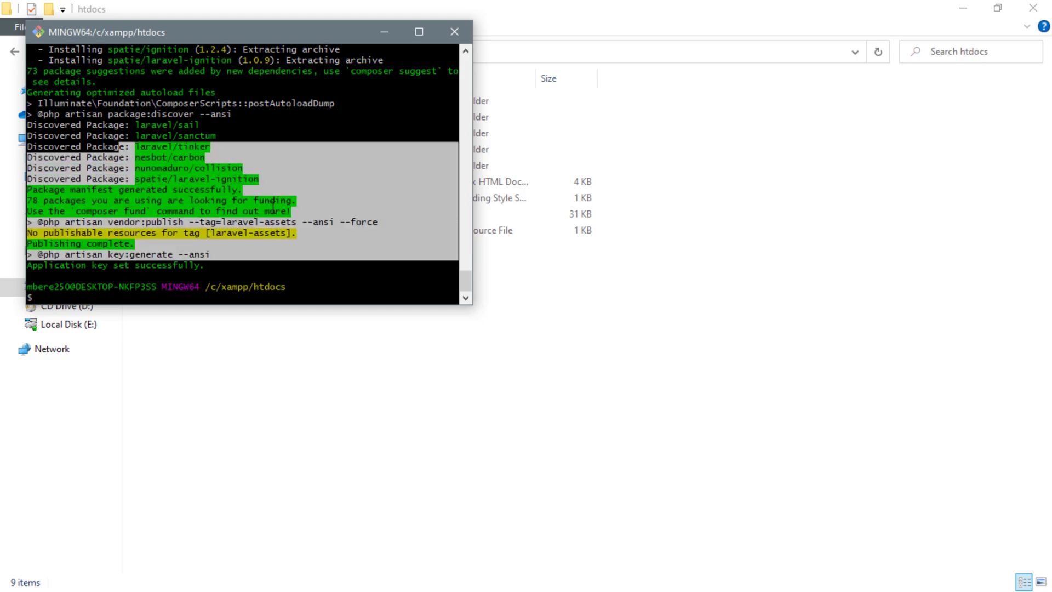
left_click(344, 254)
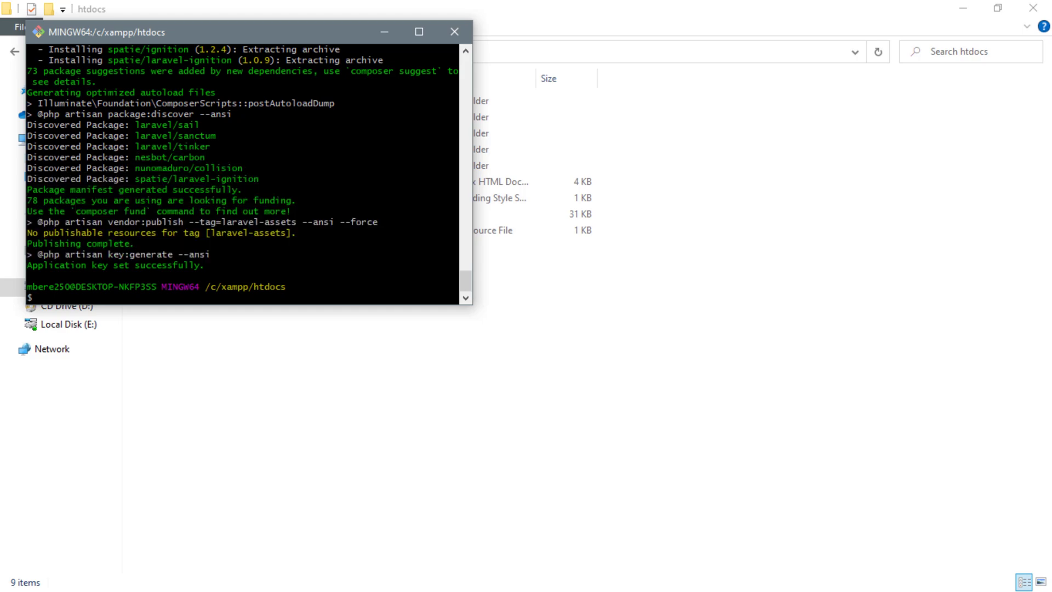
left_click_drag(325, 34, 894, 324)
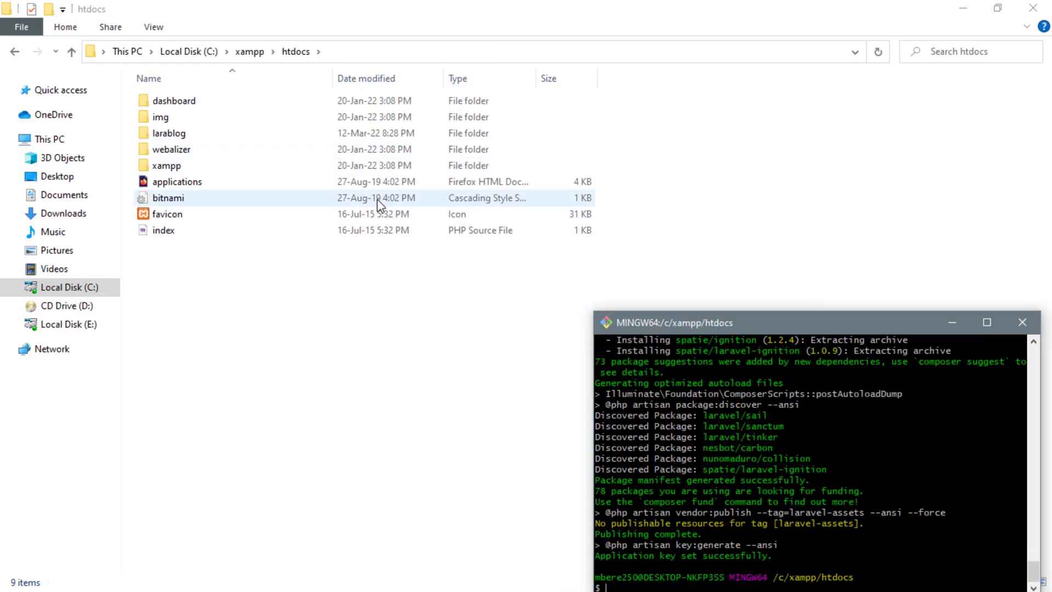
Step: Open the new larablog project folder in C:\xampp\htdocs
left_click(184, 135)
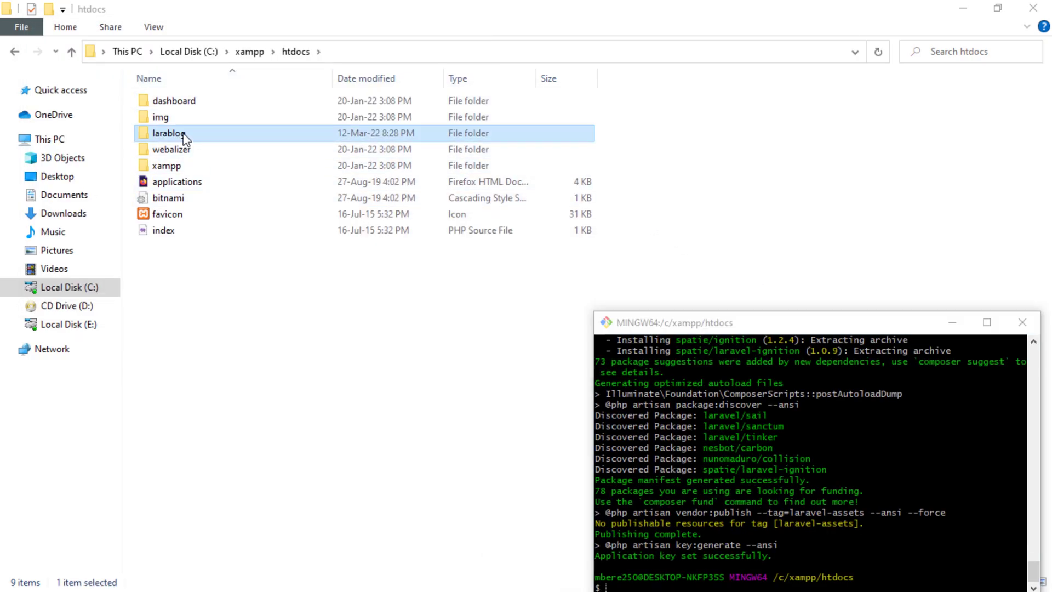
double_click(184, 134)
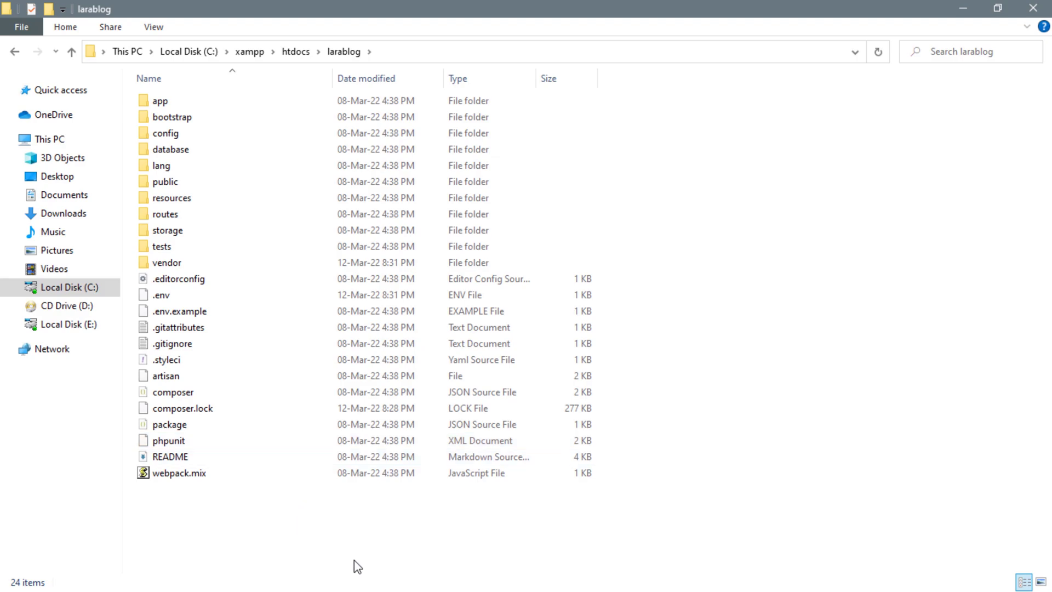
Step: Start Git Bash in larablog and run 'php artisan serve' to launch the development server
right_click(415, 513)
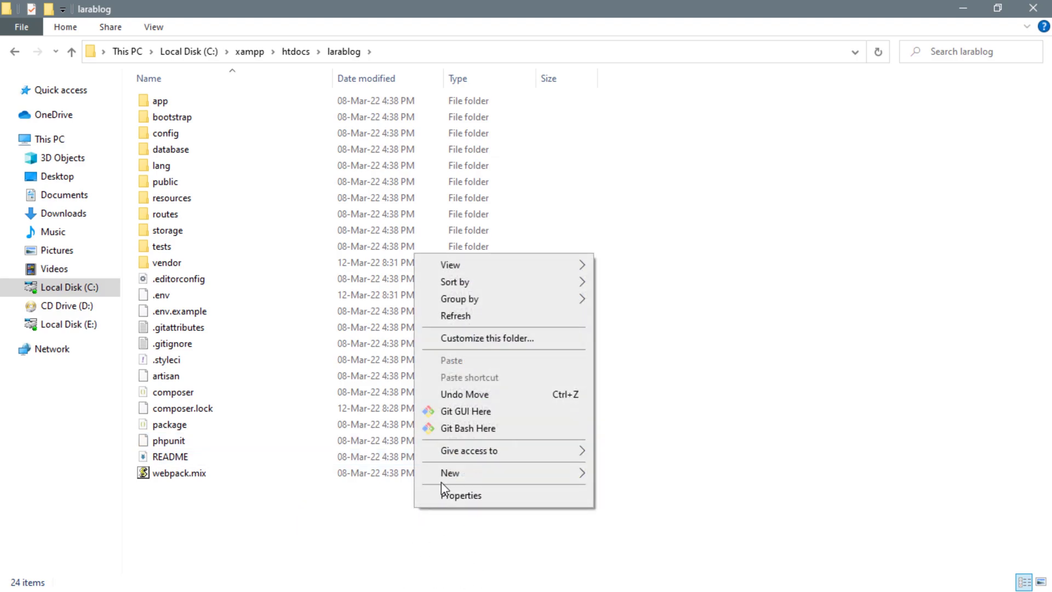
left_click(469, 429)
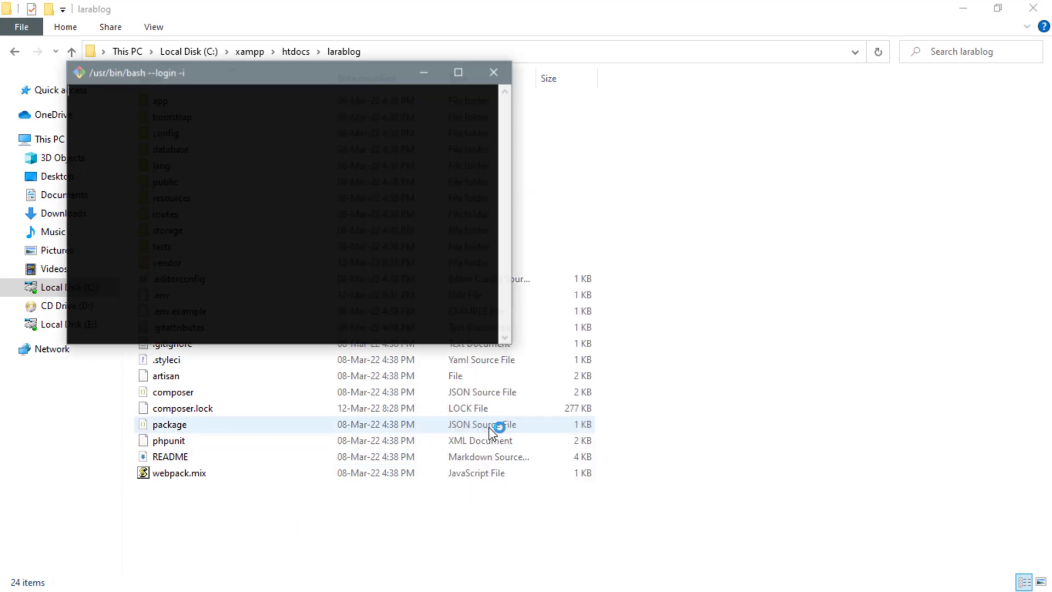
left_click_drag(285, 72, 625, 250)
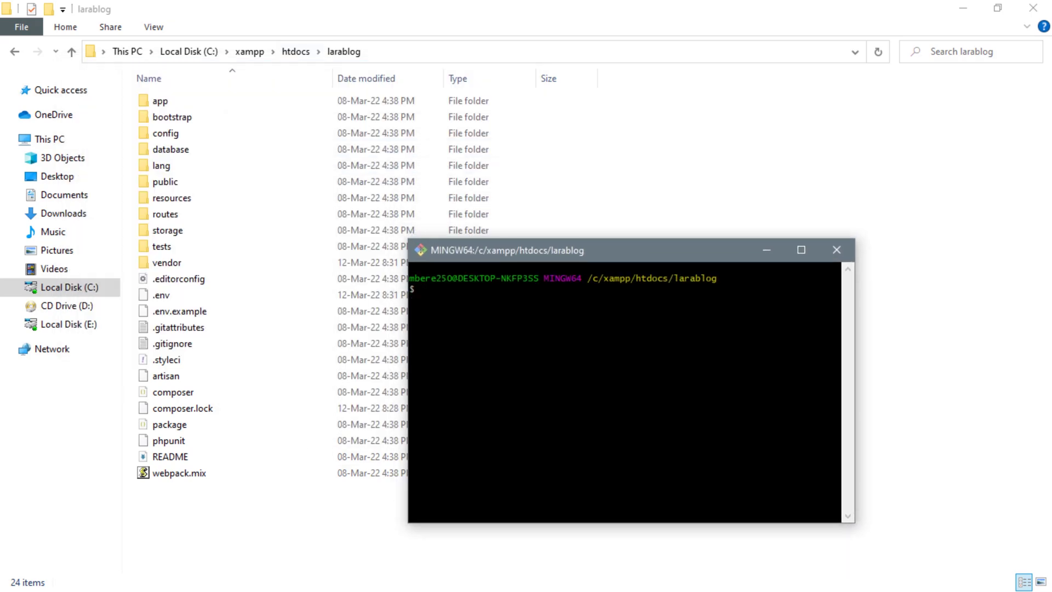
type("phpartisan se")
type("rve")
key("Return")
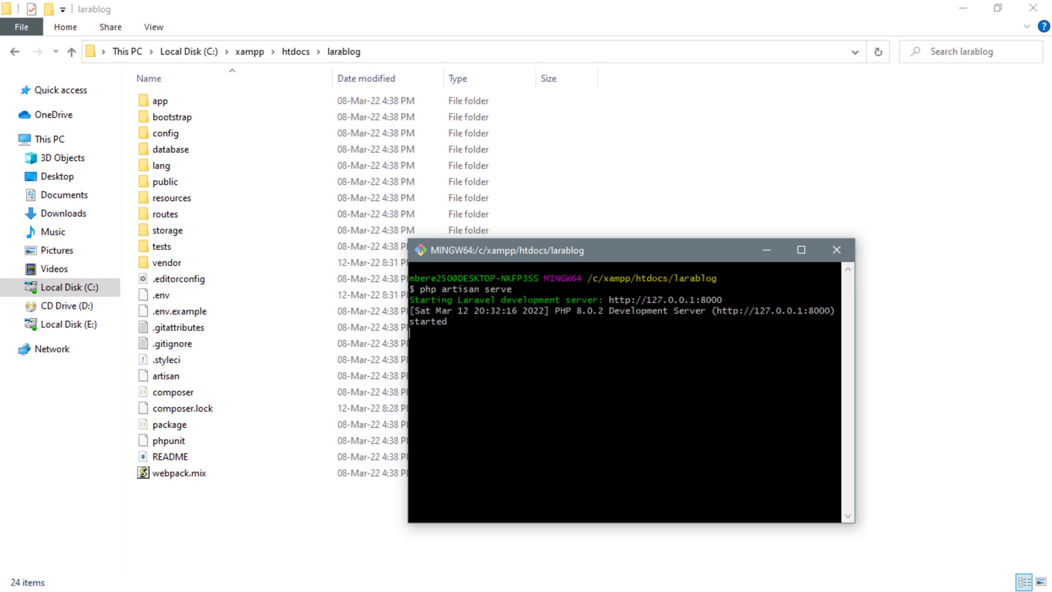
left_click_drag(609, 300, 723, 300)
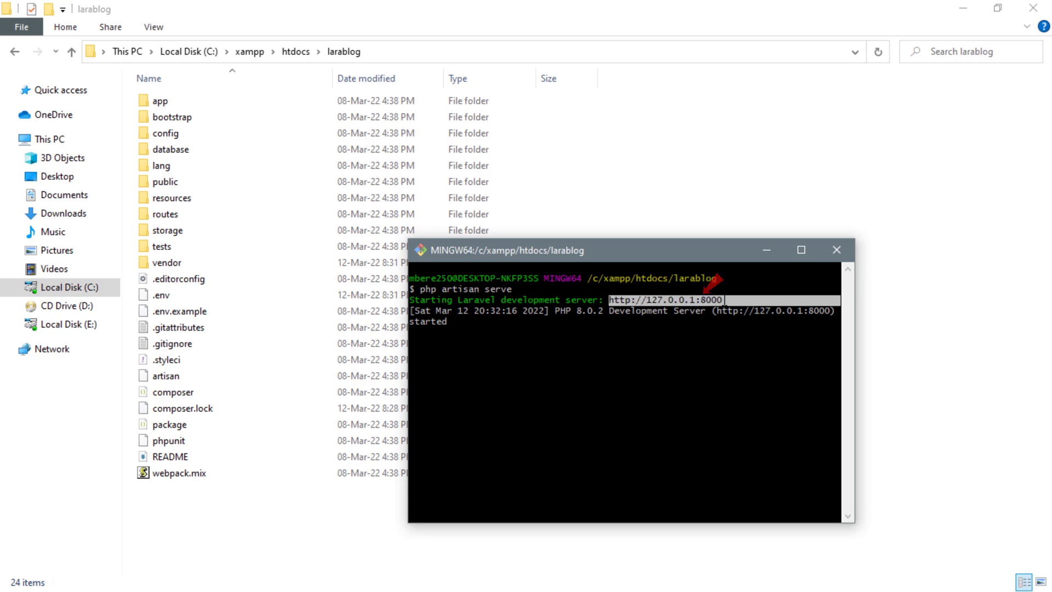
right_click(679, 300)
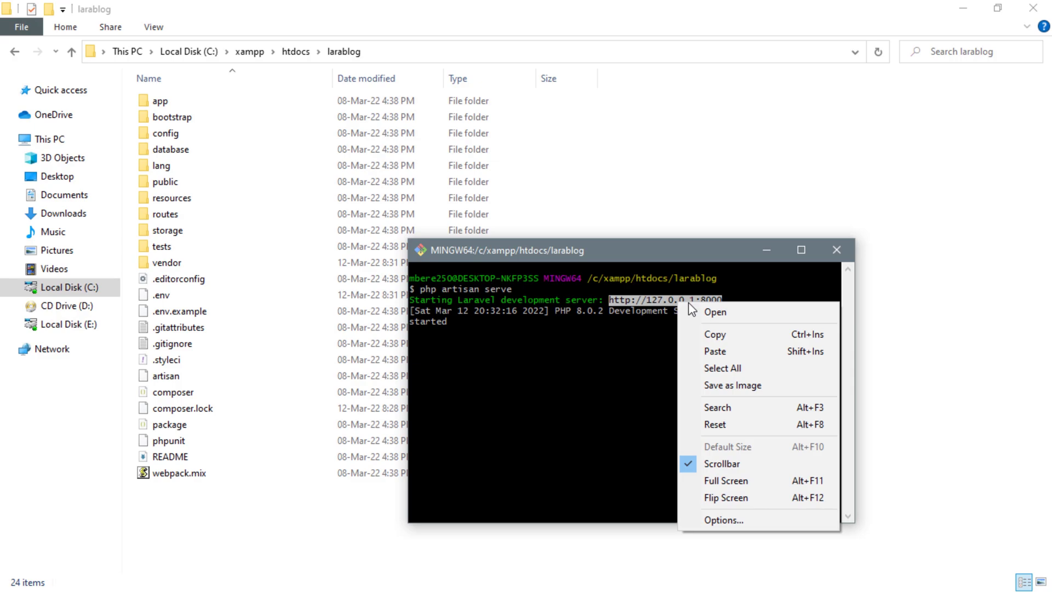
left_click(722, 335)
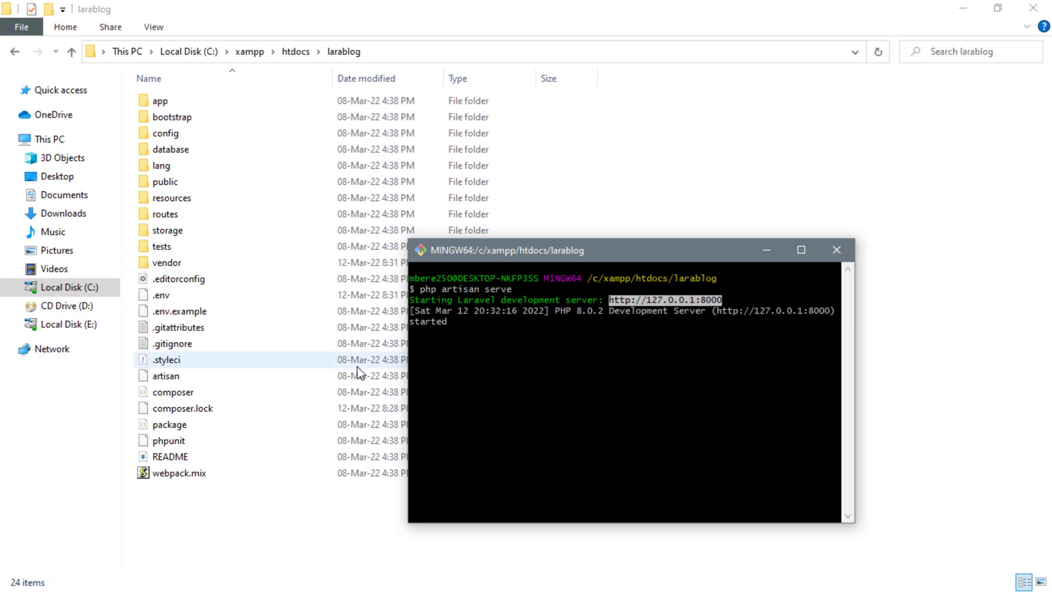
left_click(194, 558)
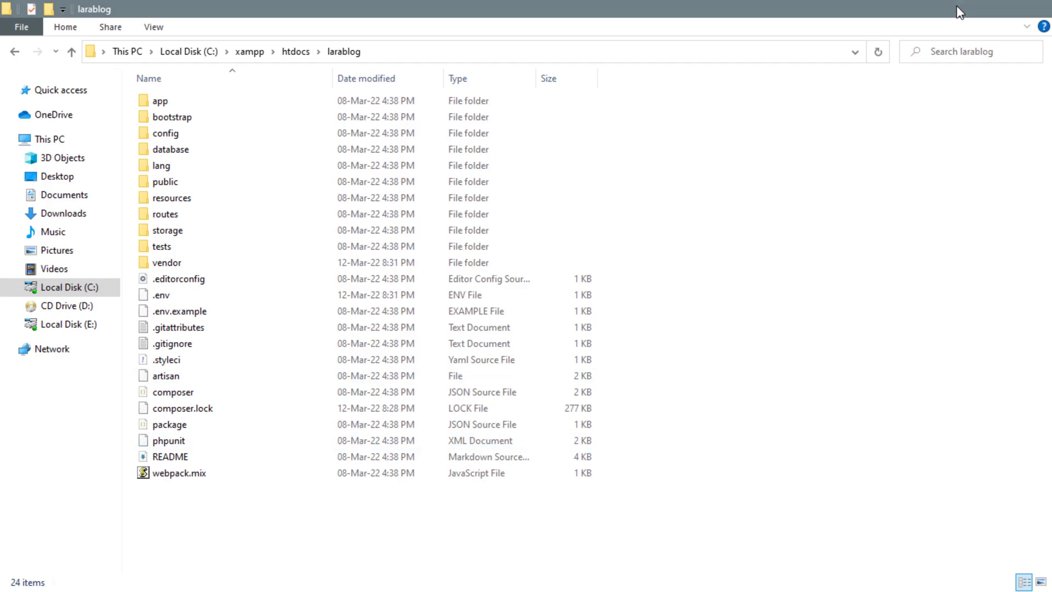
left_click(963, 9)
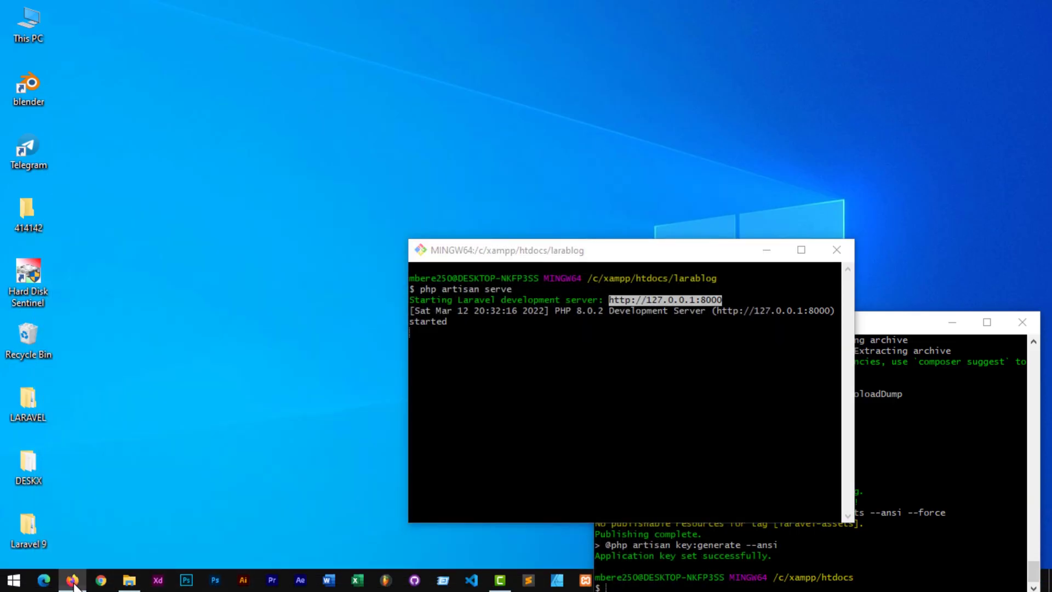
Step: Load the pasted address 127.0.0.1:8000 in Firefox to show the Laravel welcome page
left_click(72, 580)
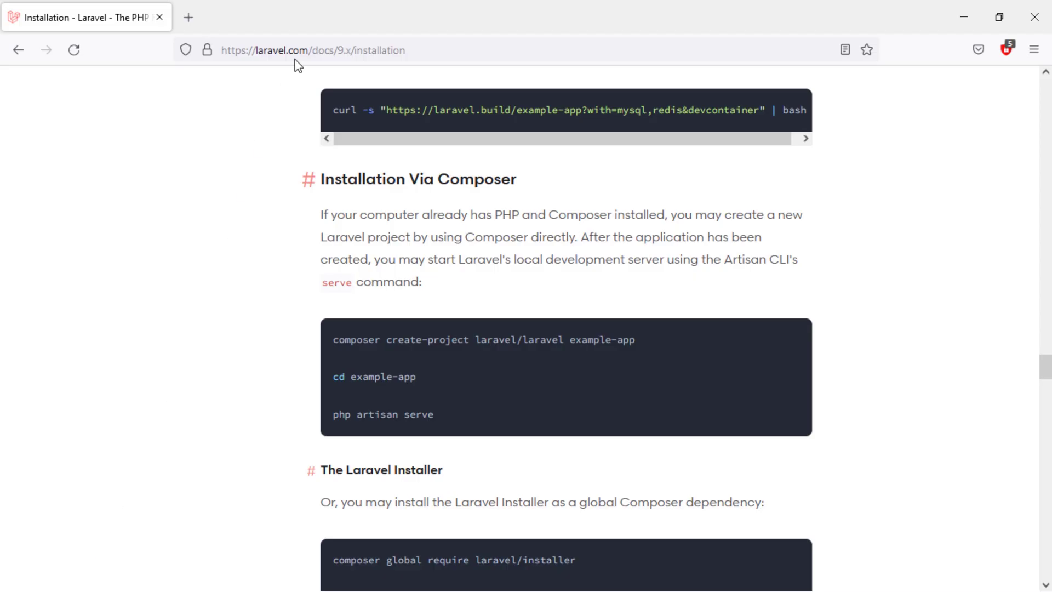
right_click(266, 51)
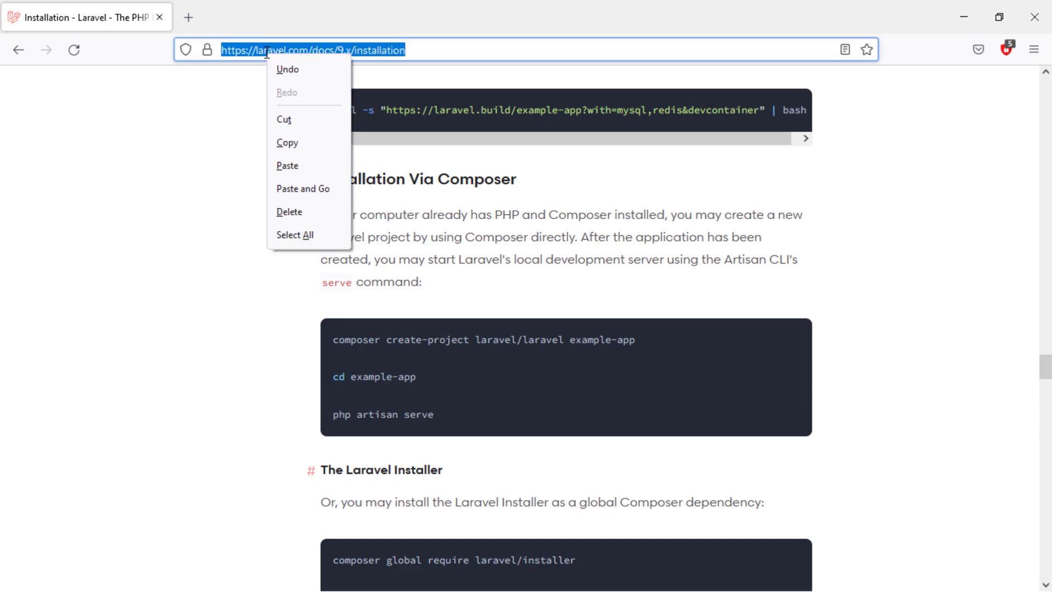
left_click(334, 169)
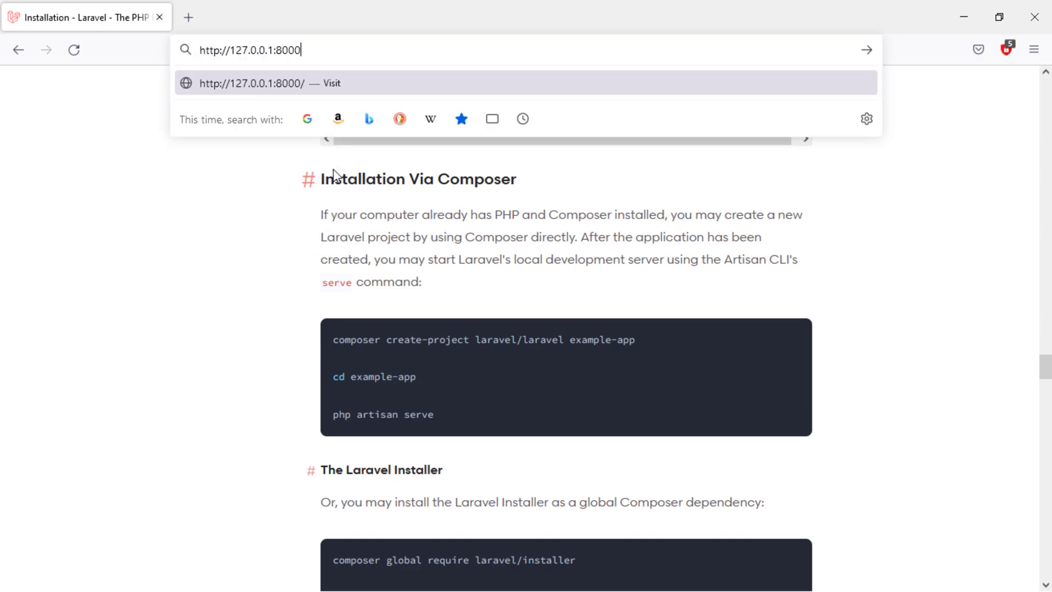
key("Return")
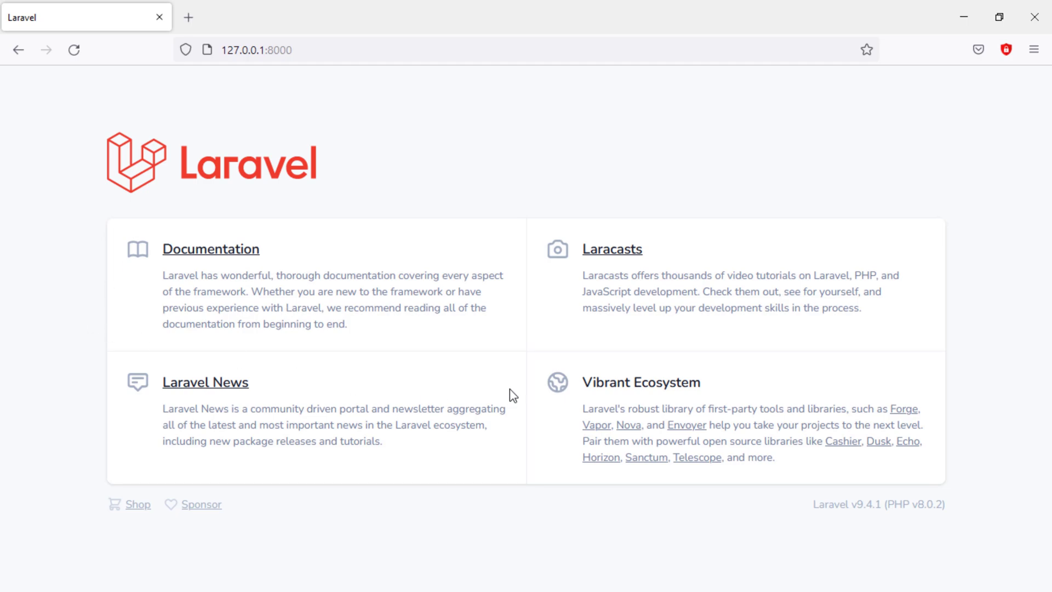
Step: Highlight the footer versions Laravel v9.4.1 and PHP v8.0.2 on the welcome page
left_click_drag(815, 504, 950, 510)
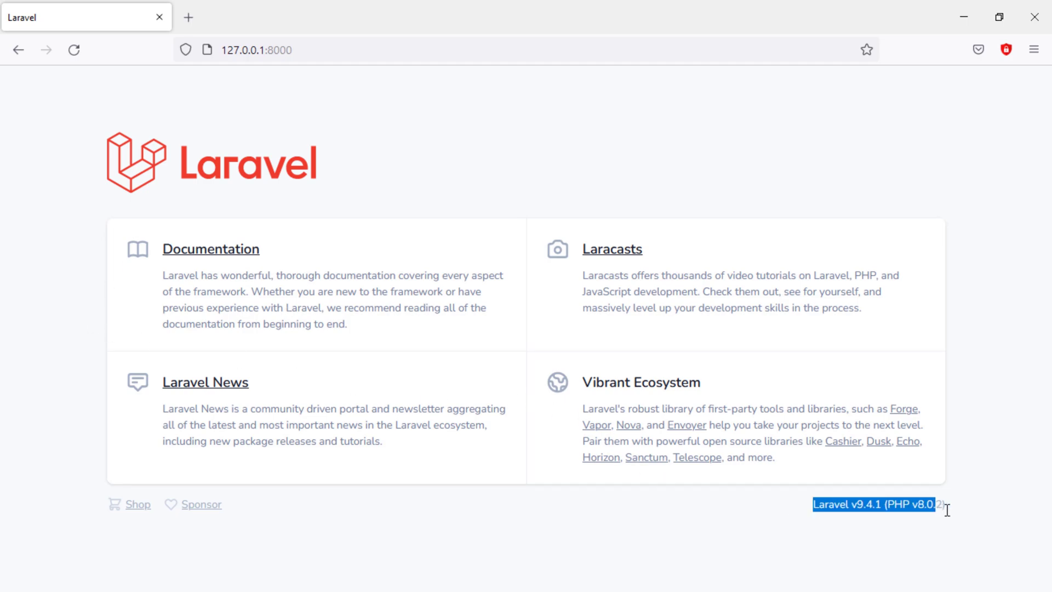
left_click(972, 522)
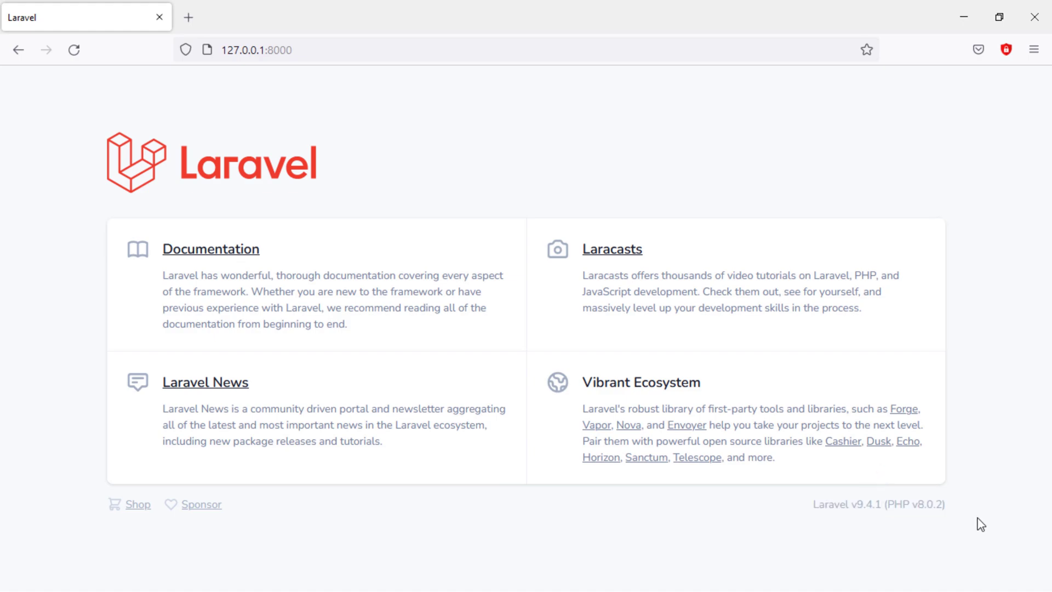
left_click_drag(889, 504, 944, 503)
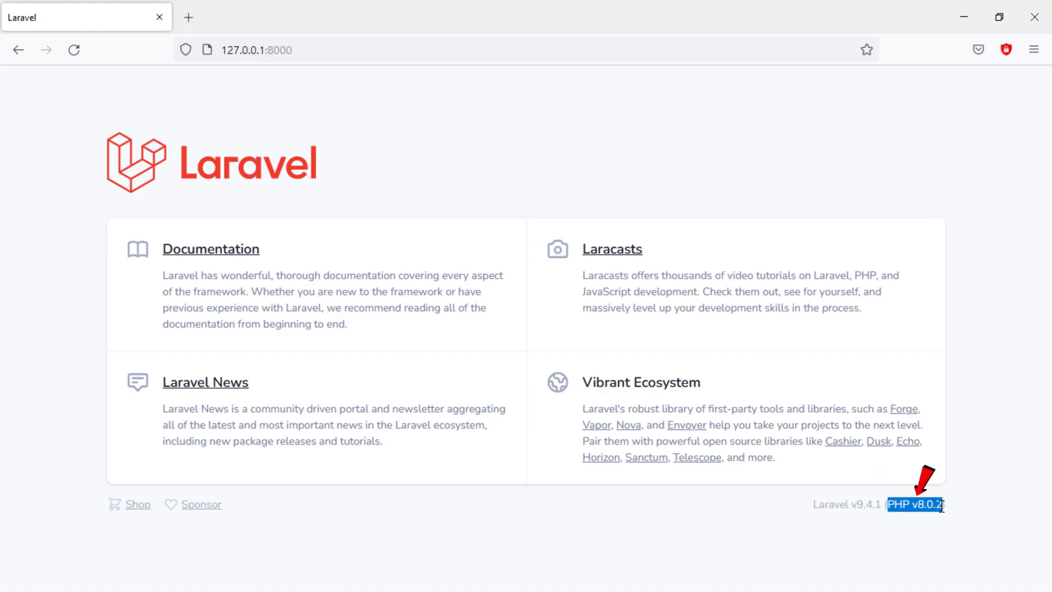
left_click(970, 511)
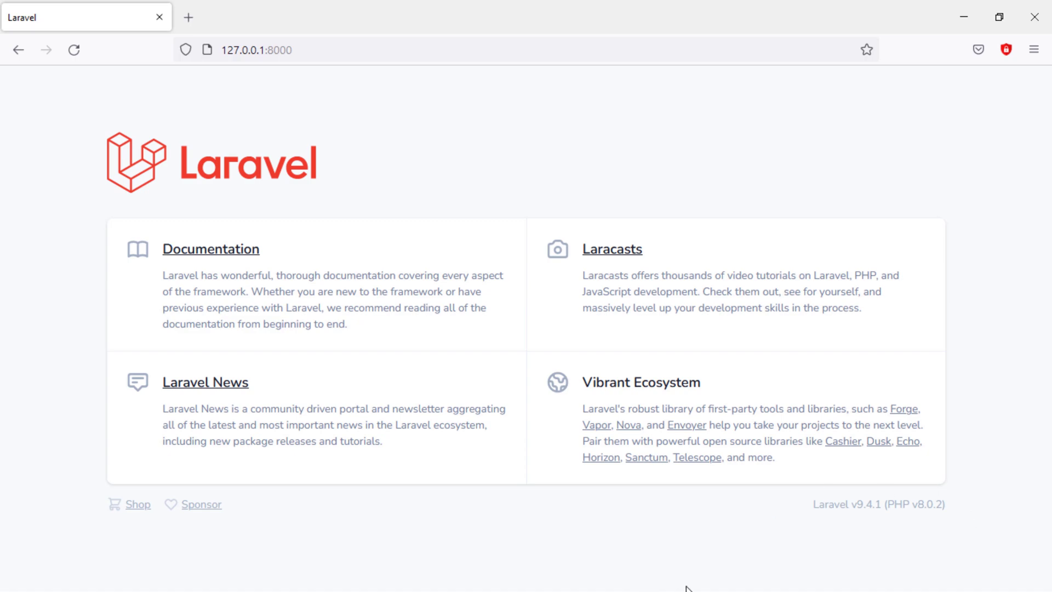
Step: Minimize Firefox and arrange the larablog server terminal left of the htdocs terminal
left_click(964, 17)
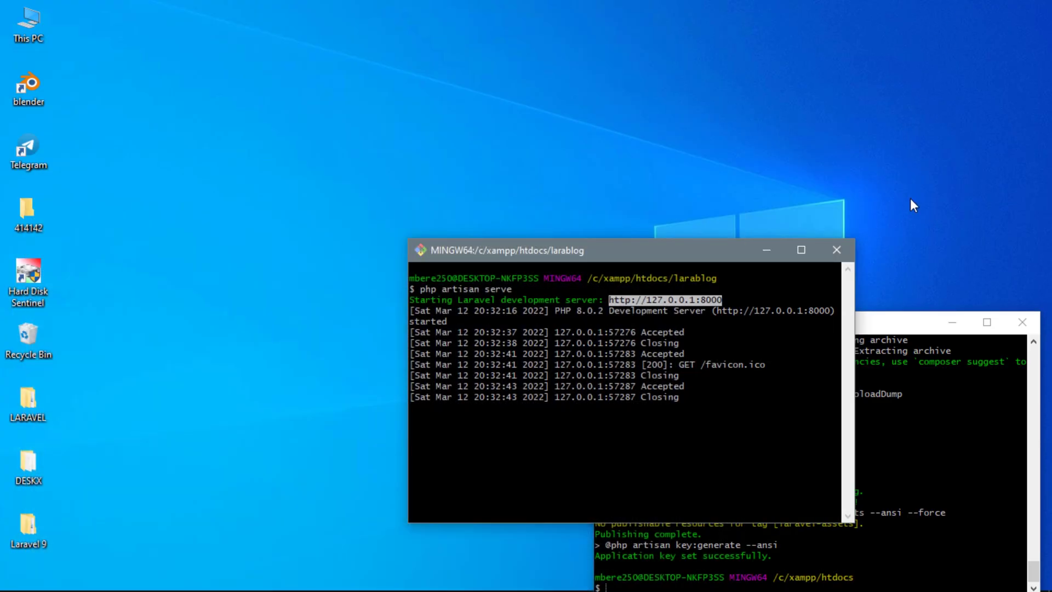
left_click_drag(703, 251, 247, 183)
mouse_move(785, 323)
left_mouse_down()
mouse_move(565, 178)
mouse_move(674, 188)
left_mouse_up()
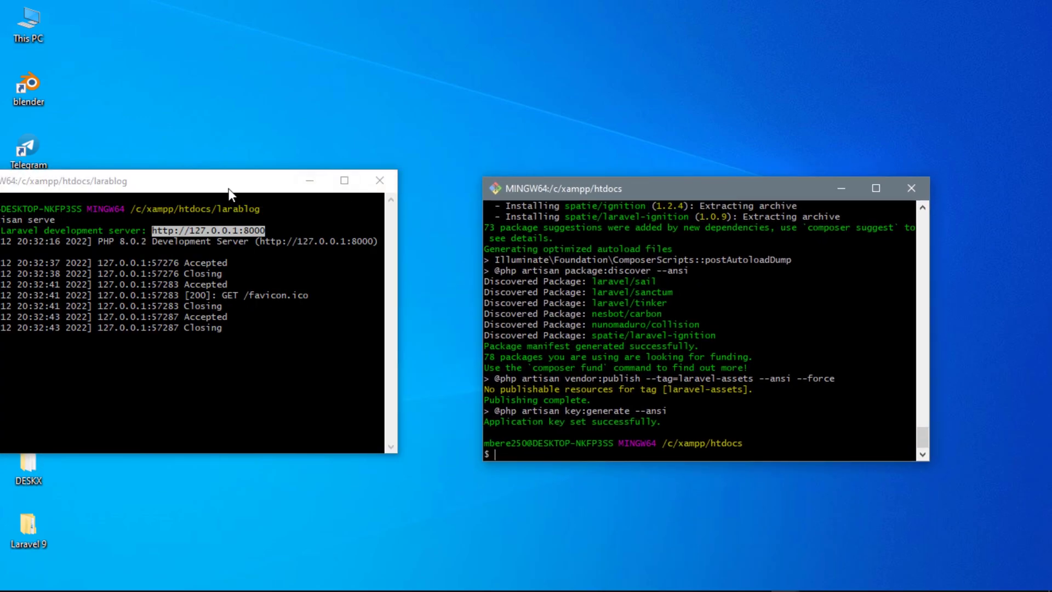
left_click_drag(228, 183, 294, 191)
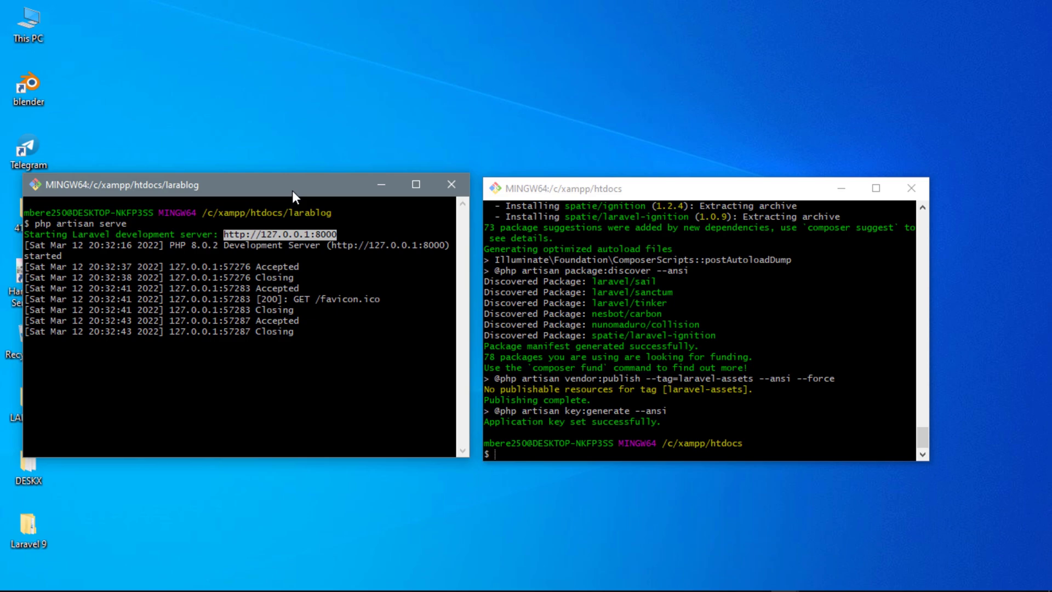